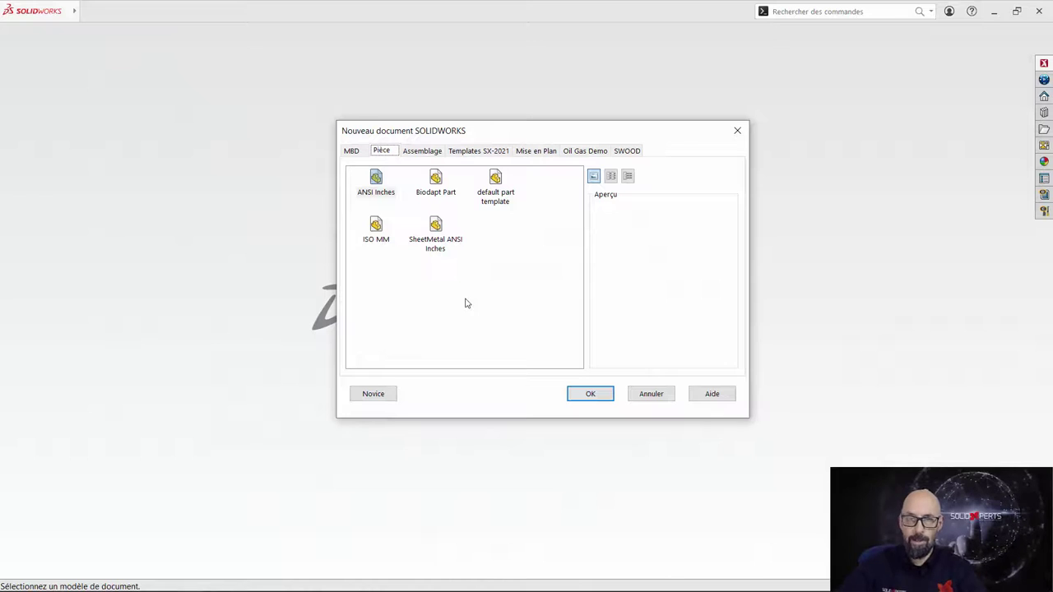
Create a new part, Pièce1, from the default part template.
left_click(499, 187)
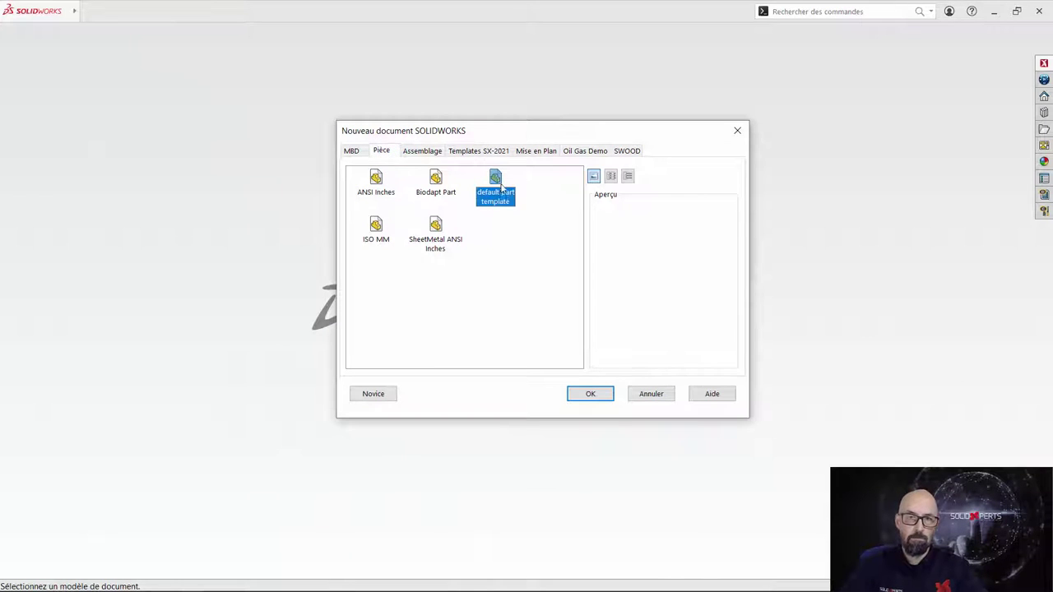
left_click(593, 395)
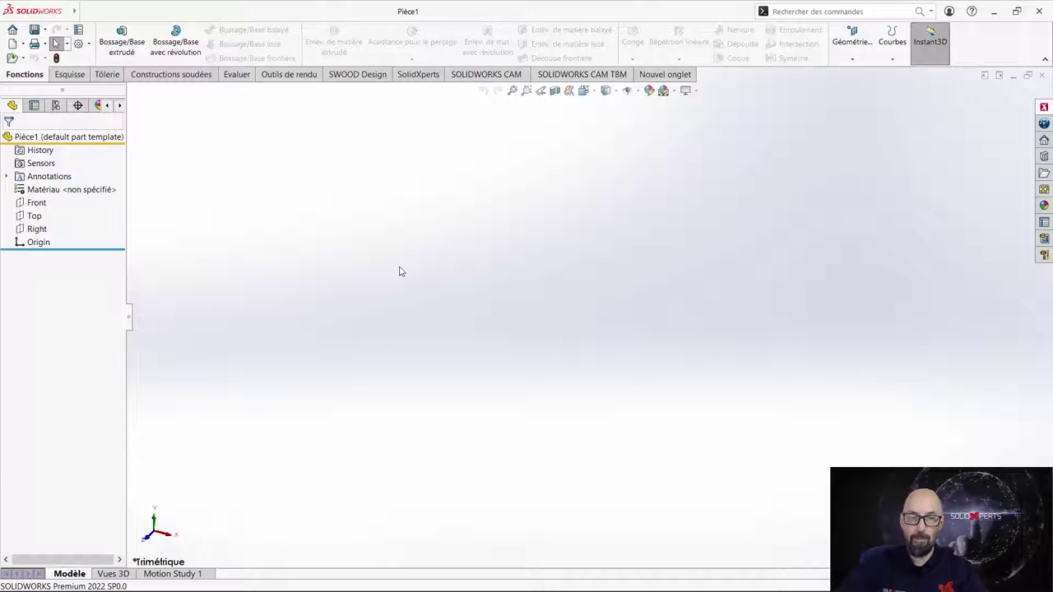
Sketch a circle of about 78 mm radius centred on the origin on the Front plane.
left_click(36, 203)
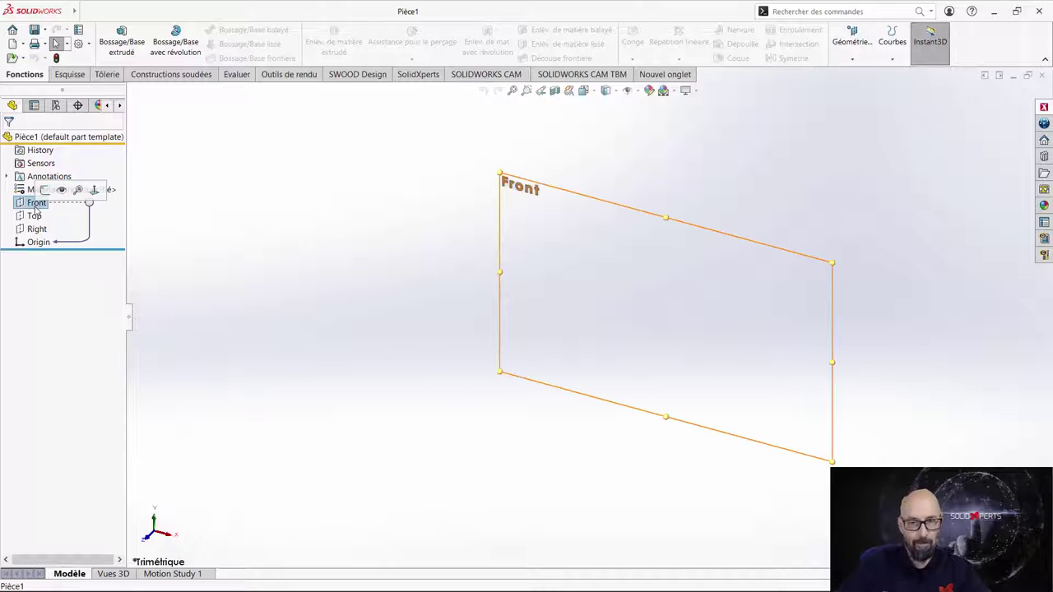
left_click(35, 191)
right_click_drag(563, 167, 630, 172)
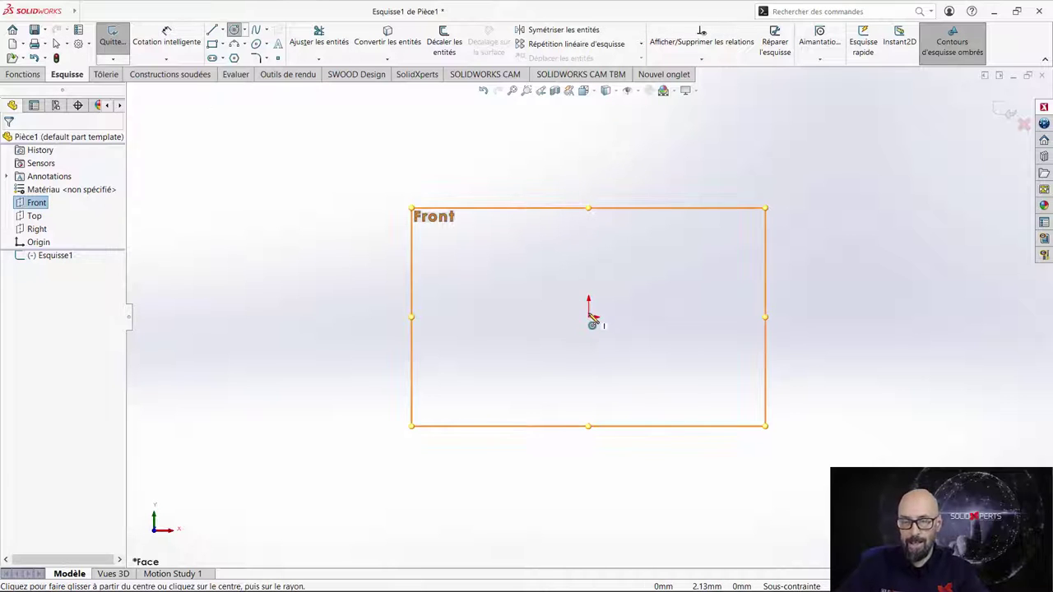
left_click(588, 316)
left_click(492, 466)
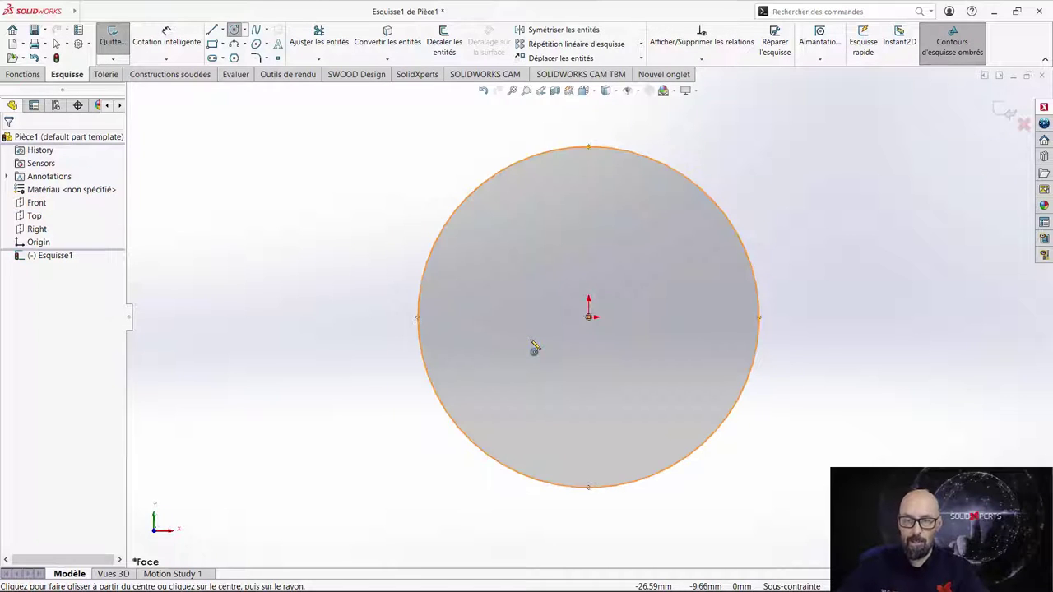
key("Escape")
Exit the sketch and extrude the circle into a solid cylinder with the Instant3D arrow.
left_click(542, 352)
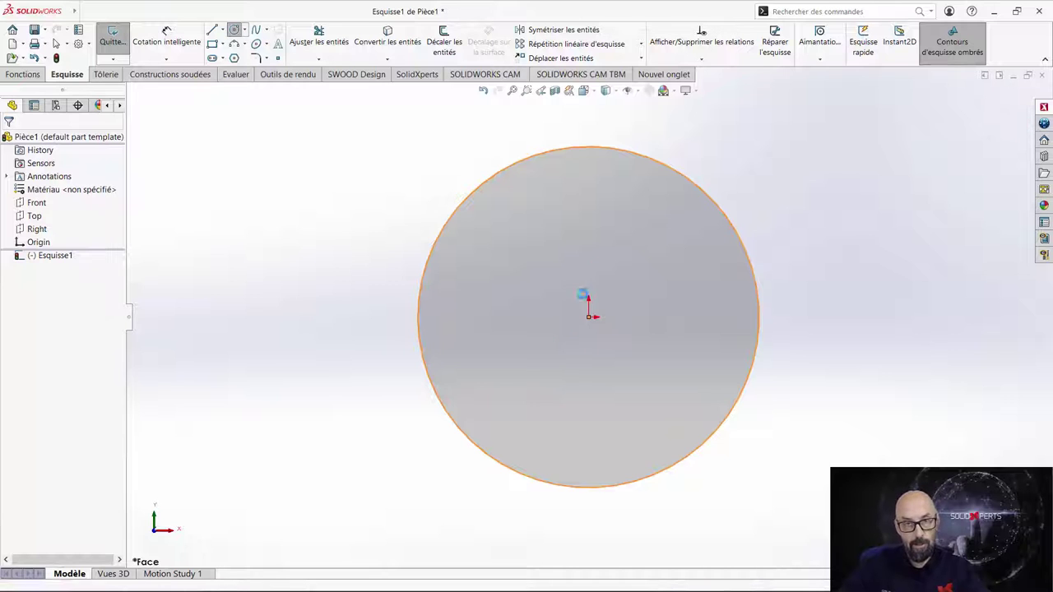
middle_click_drag(592, 263, 608, 247)
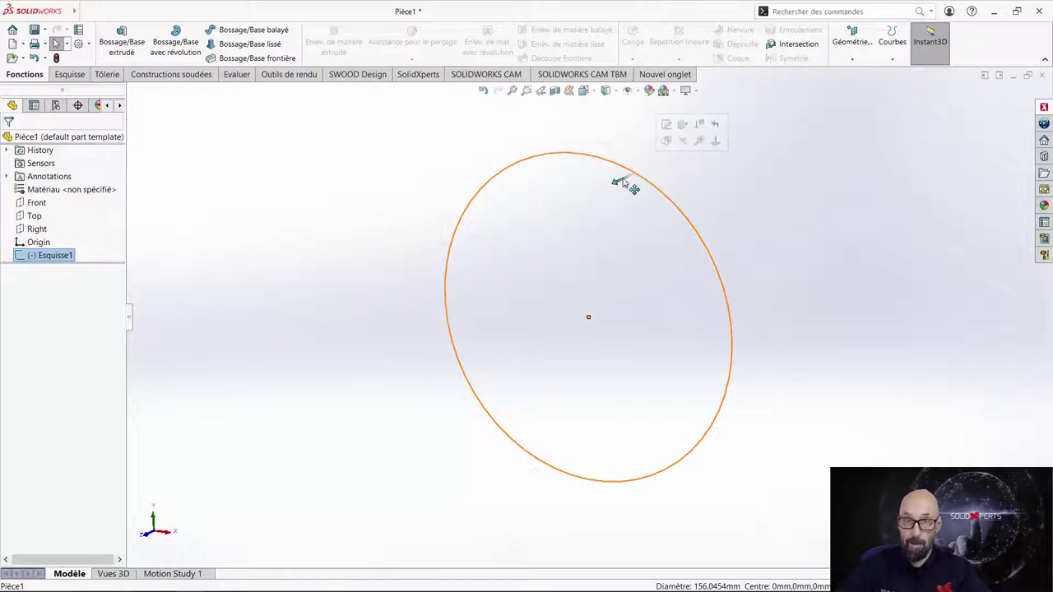
left_click_drag(621, 186, 461, 280)
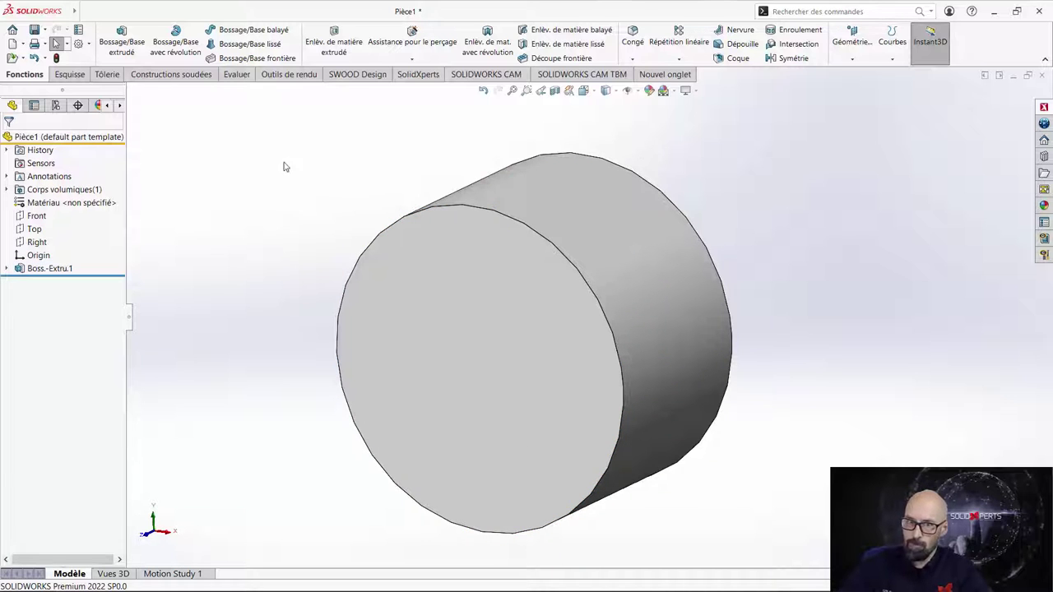
Switch the Couleurs scheme to Default, then verify a selected cylinder face highlights blue.
left_click(79, 45)
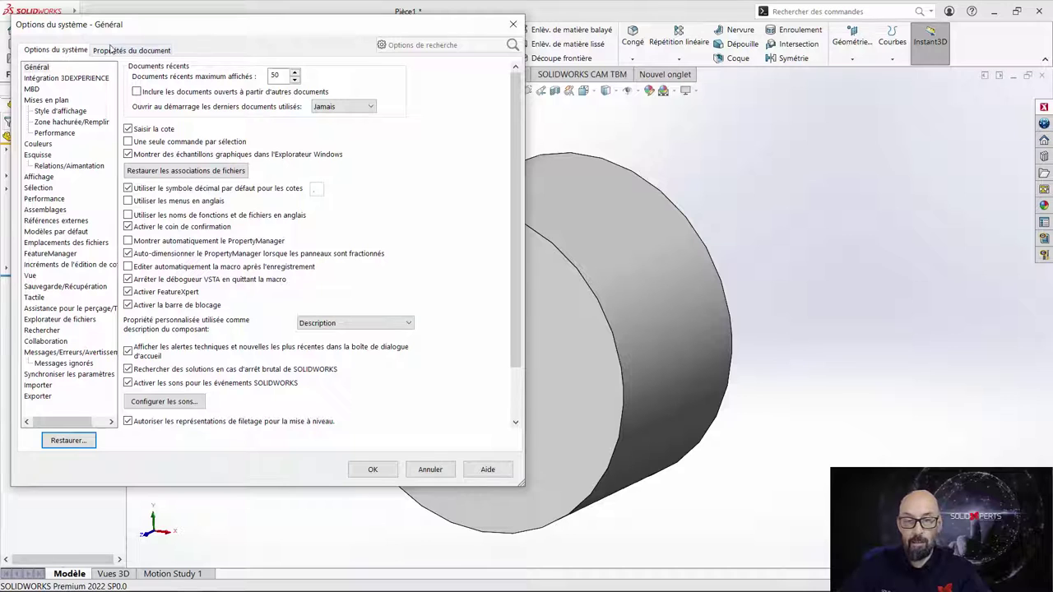
left_click(37, 143)
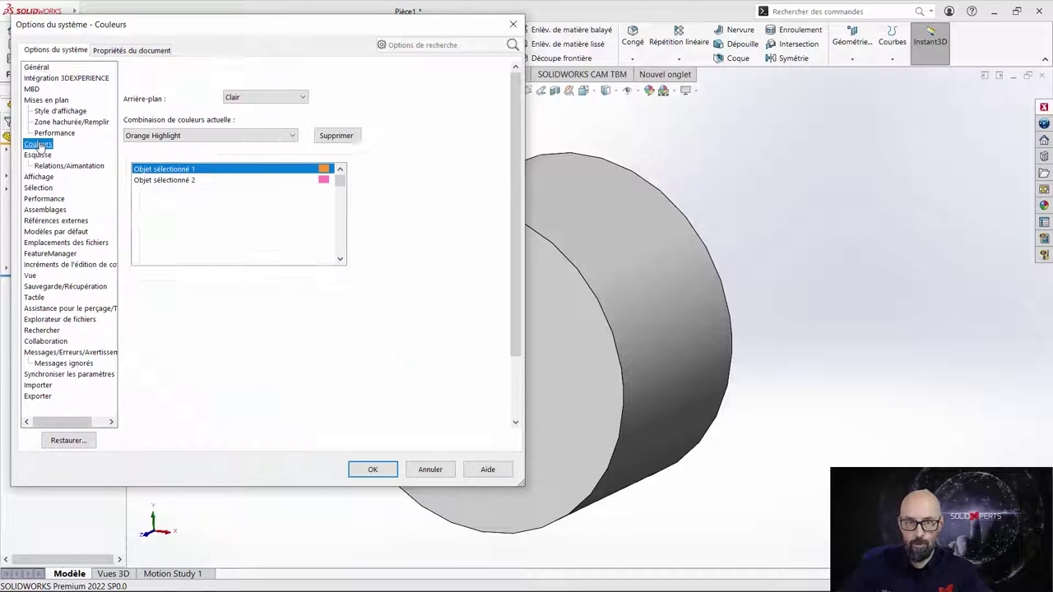
left_click(162, 136)
left_click(161, 146)
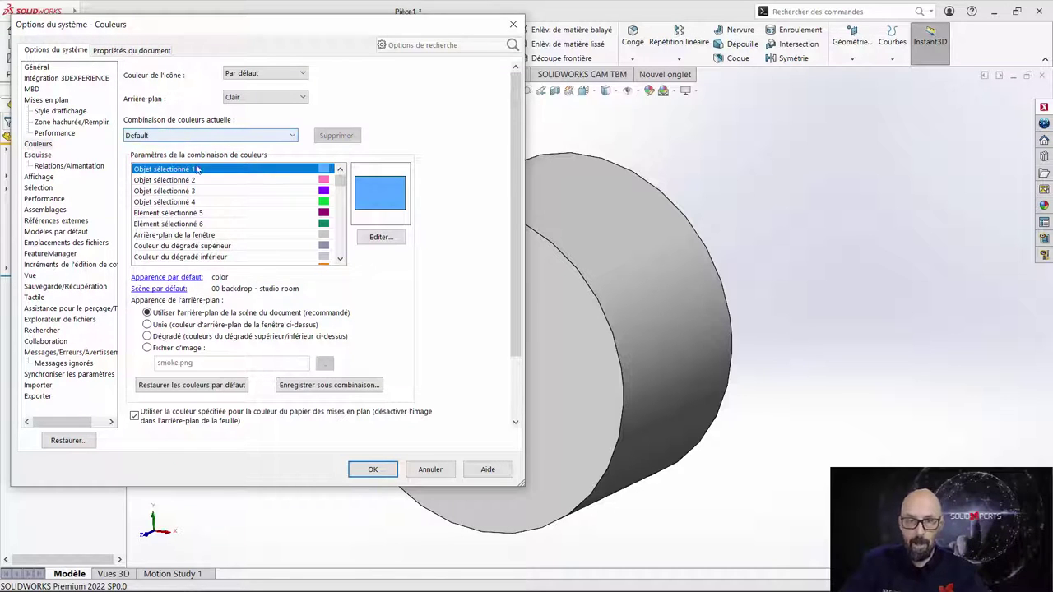
left_click(373, 469)
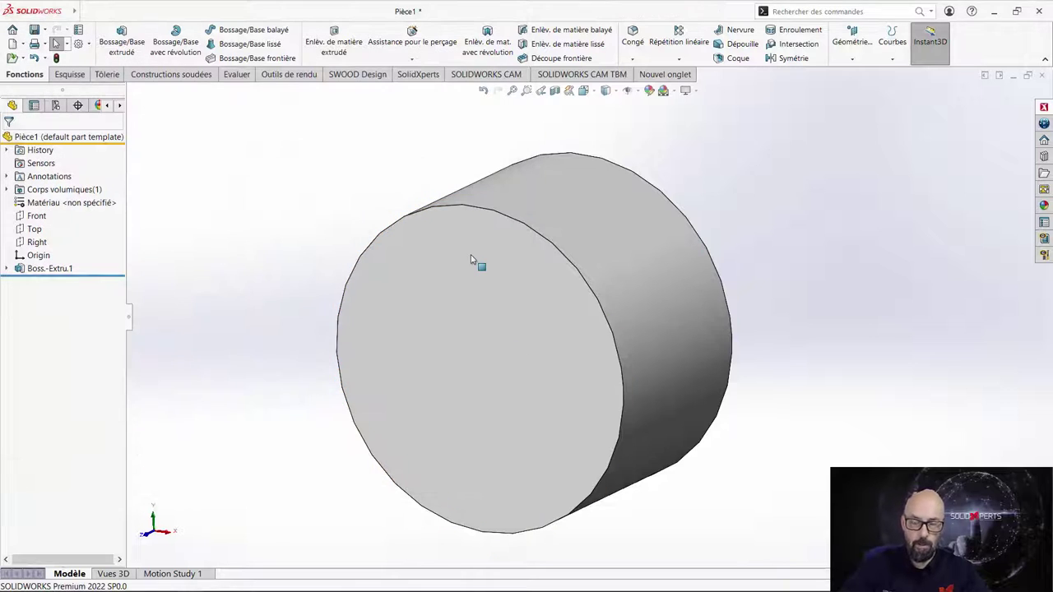
left_click(471, 260)
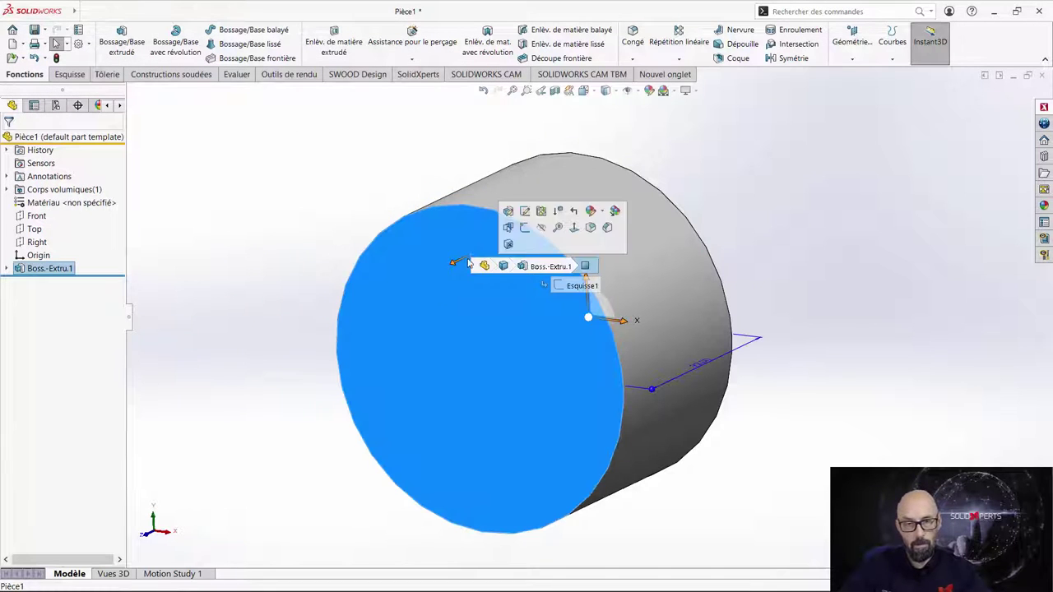
left_click(366, 166)
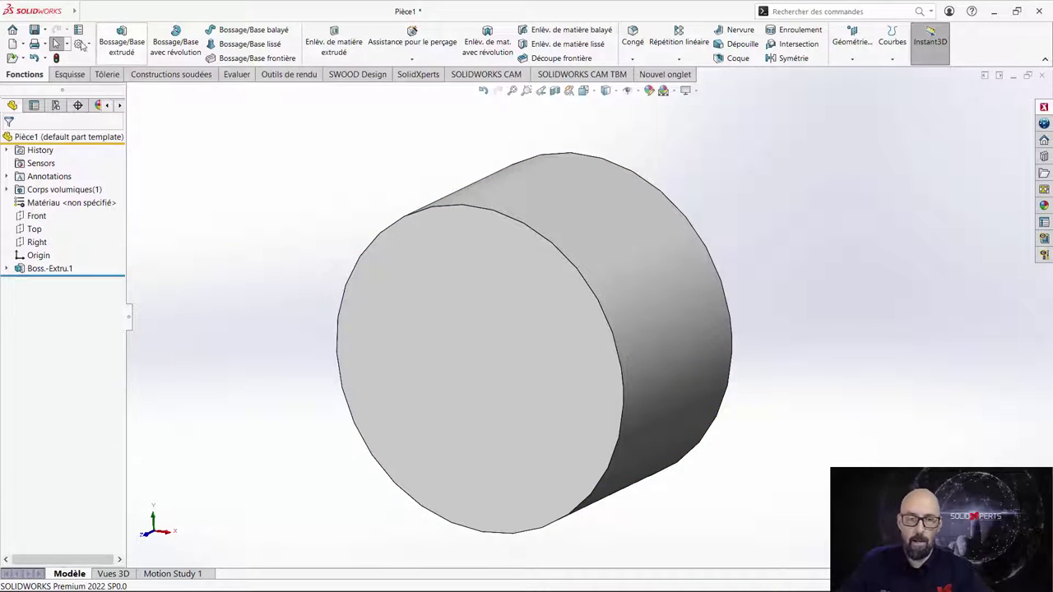
Choose the Orange Highlight colour scheme and move to the part's Document Properties.
left_click(79, 43)
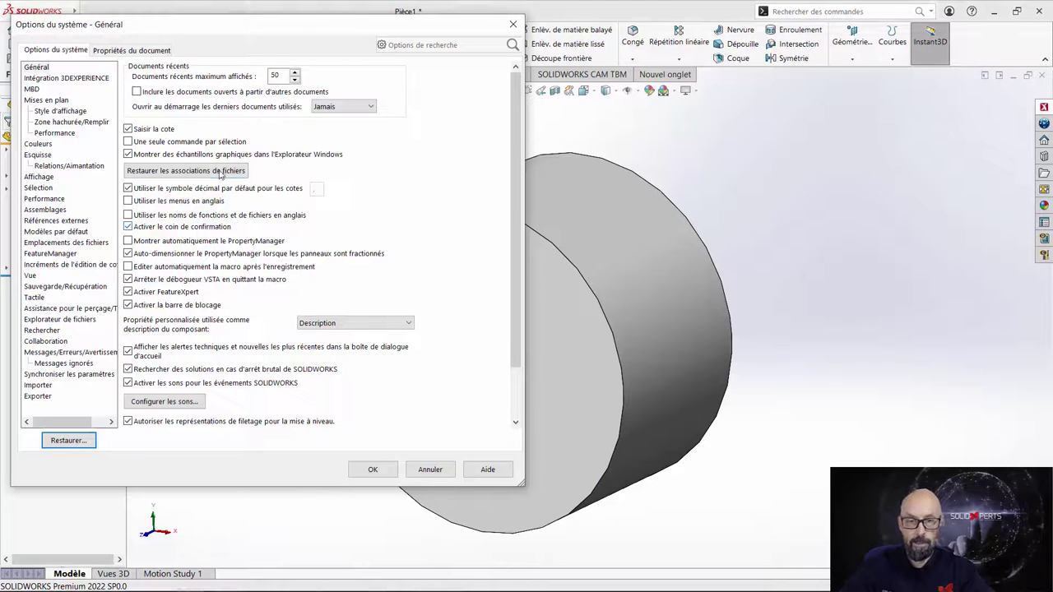
left_click(38, 145)
left_click(209, 135)
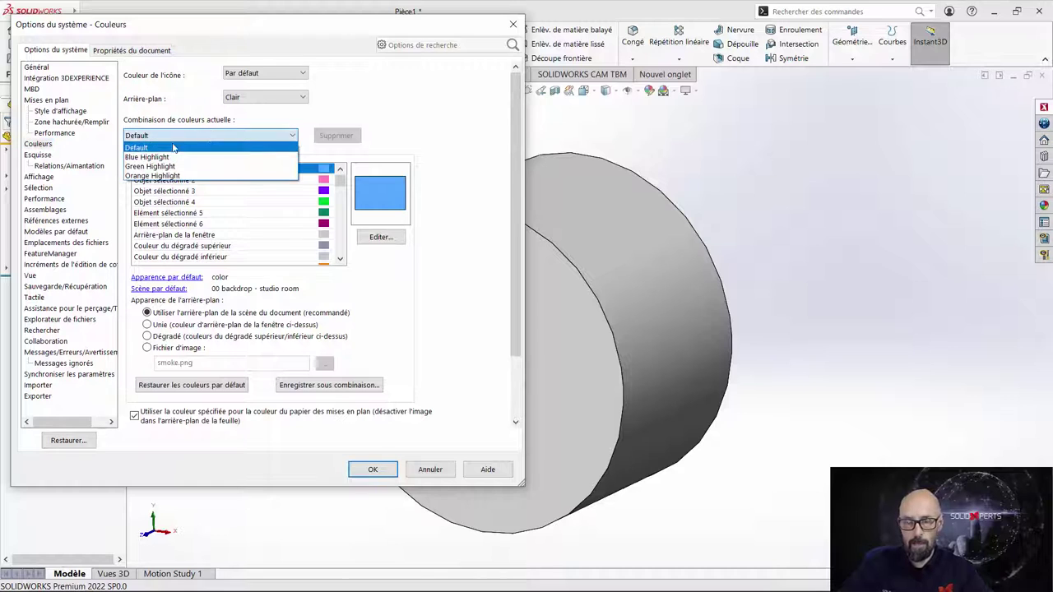
left_click(171, 177)
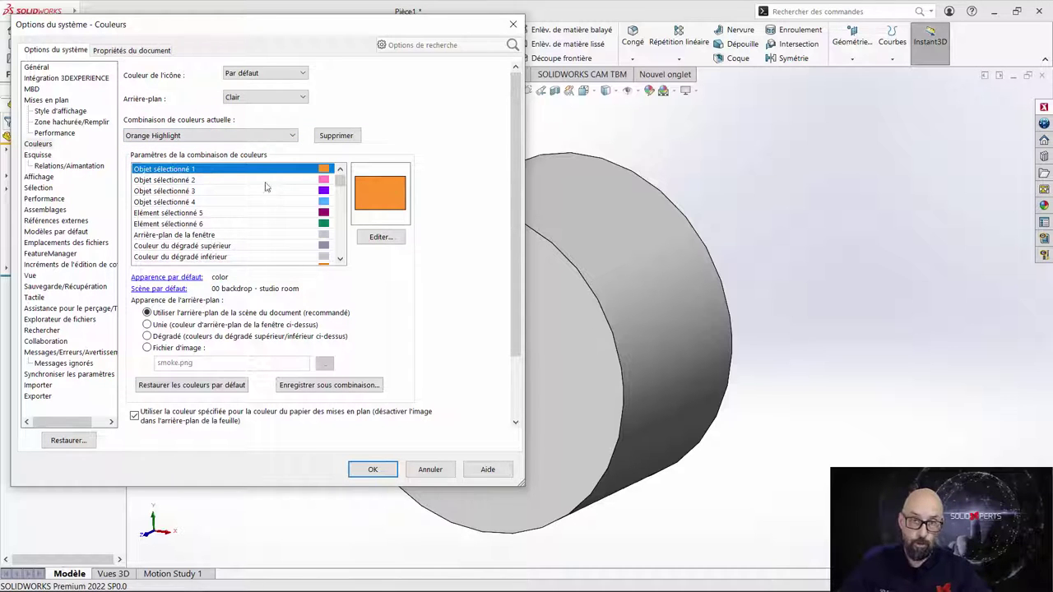
left_click(135, 53)
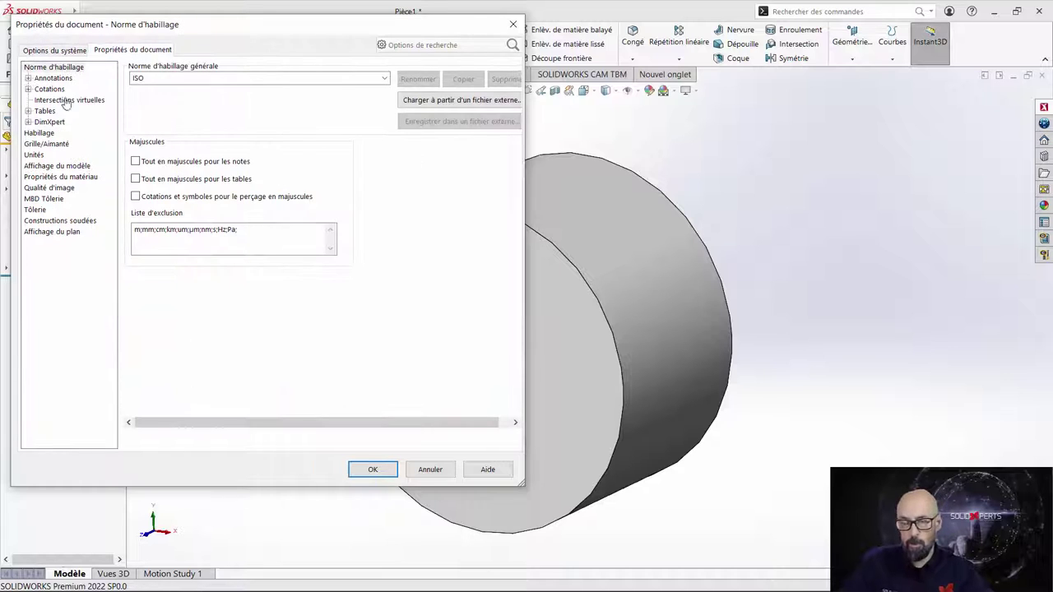
Change the shaded model display colour to the grey-teal basic colour.
left_click(51, 167)
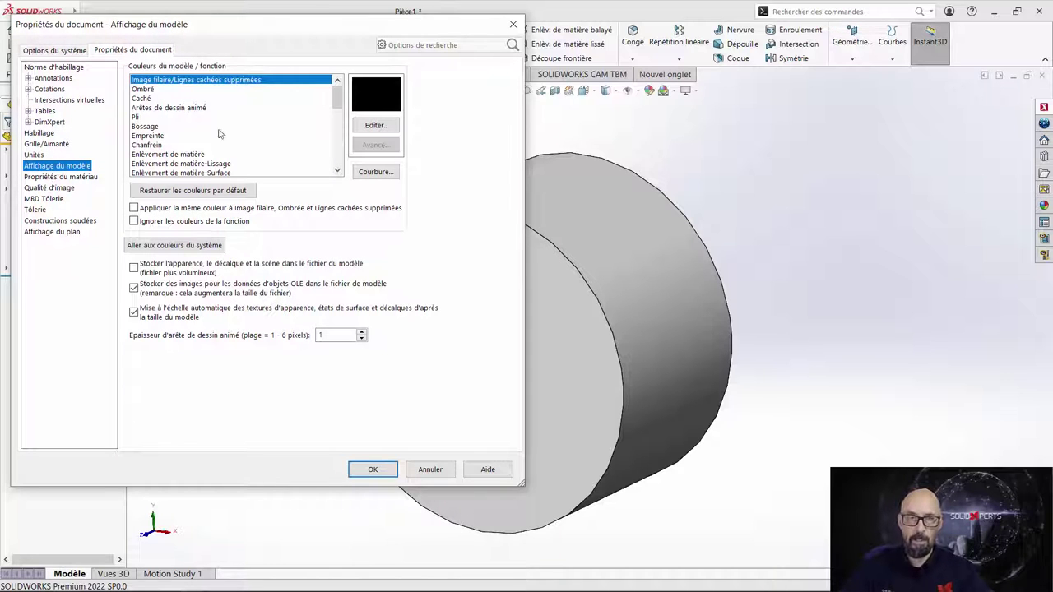
left_click(148, 89)
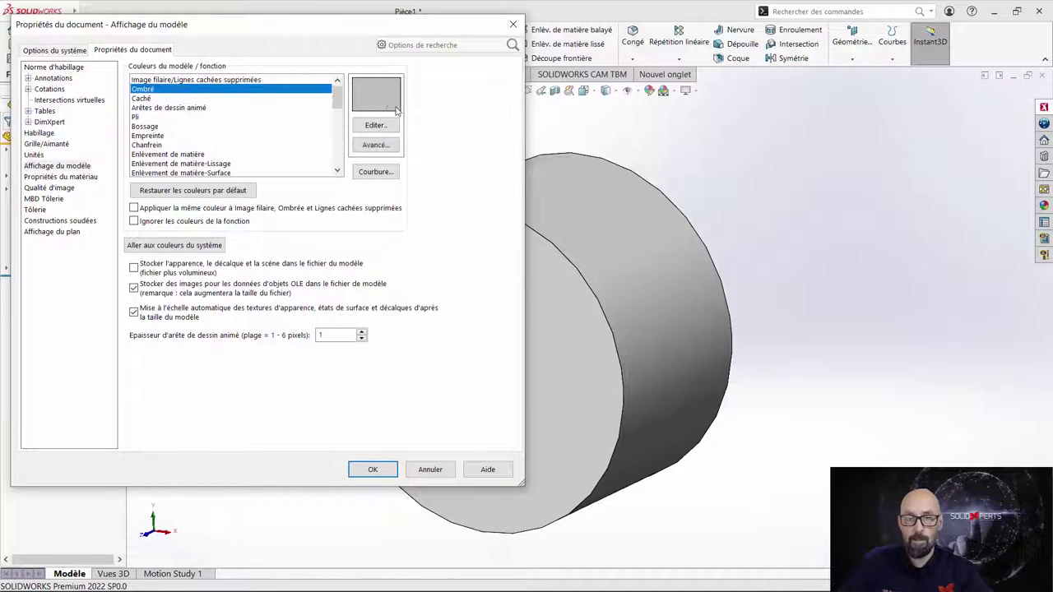
left_click(390, 127)
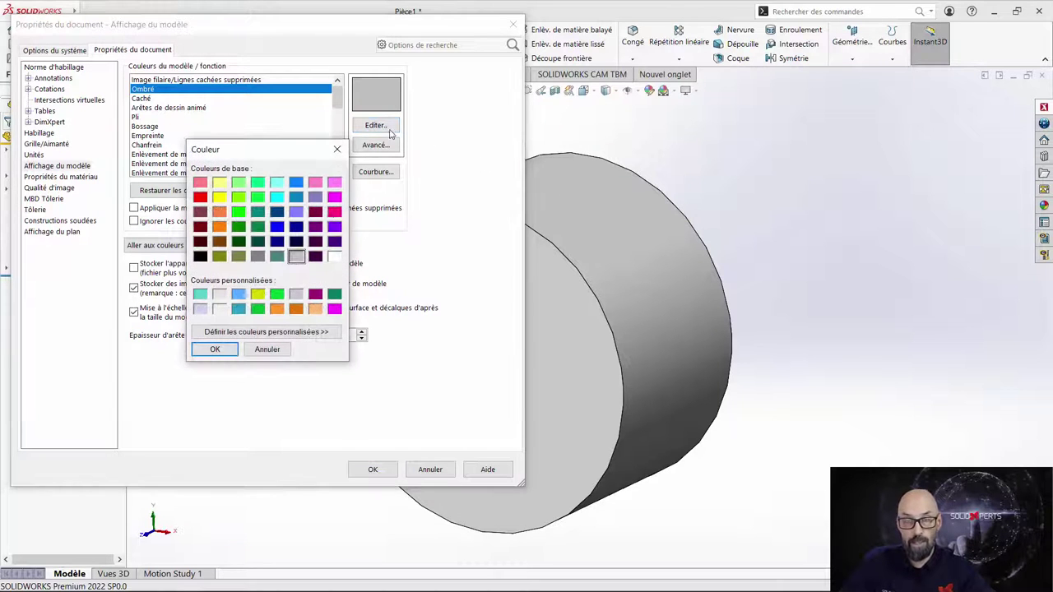
left_click(277, 256)
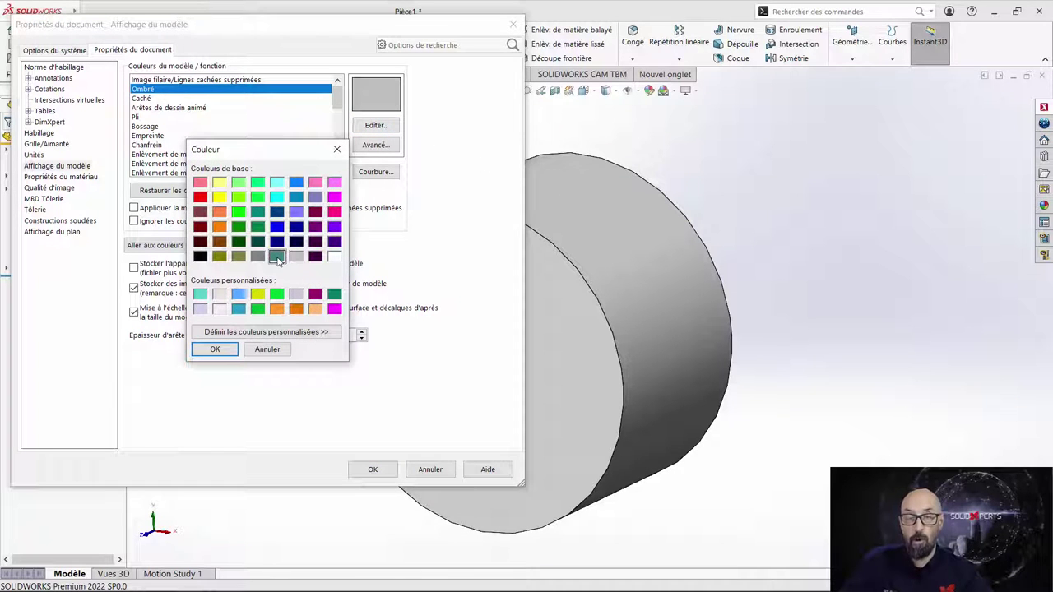
left_click(215, 348)
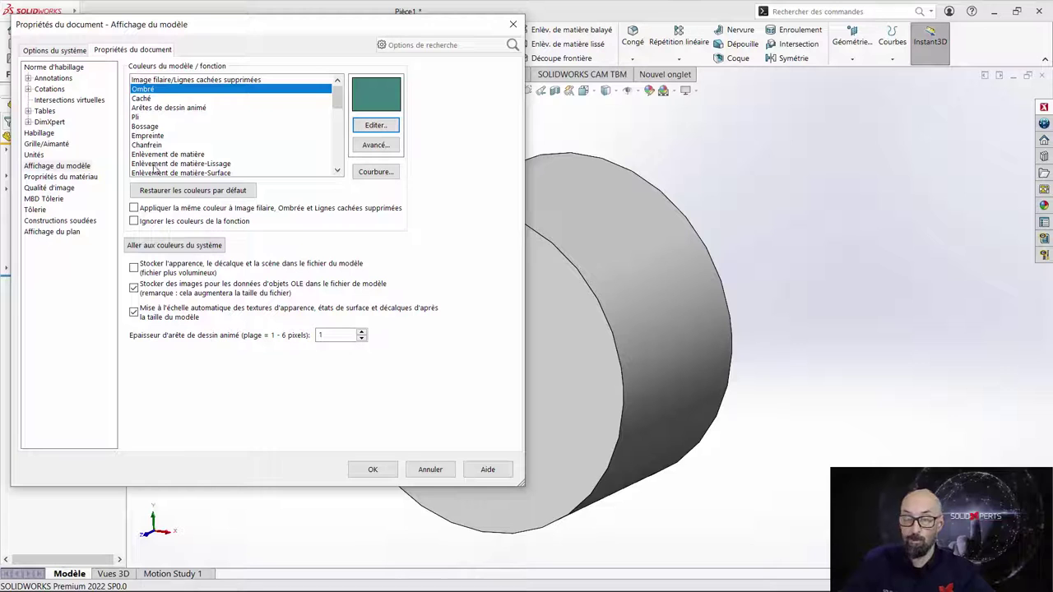
Turn on dual dimension display in the Cotations settings and review the options.
left_click(50, 89)
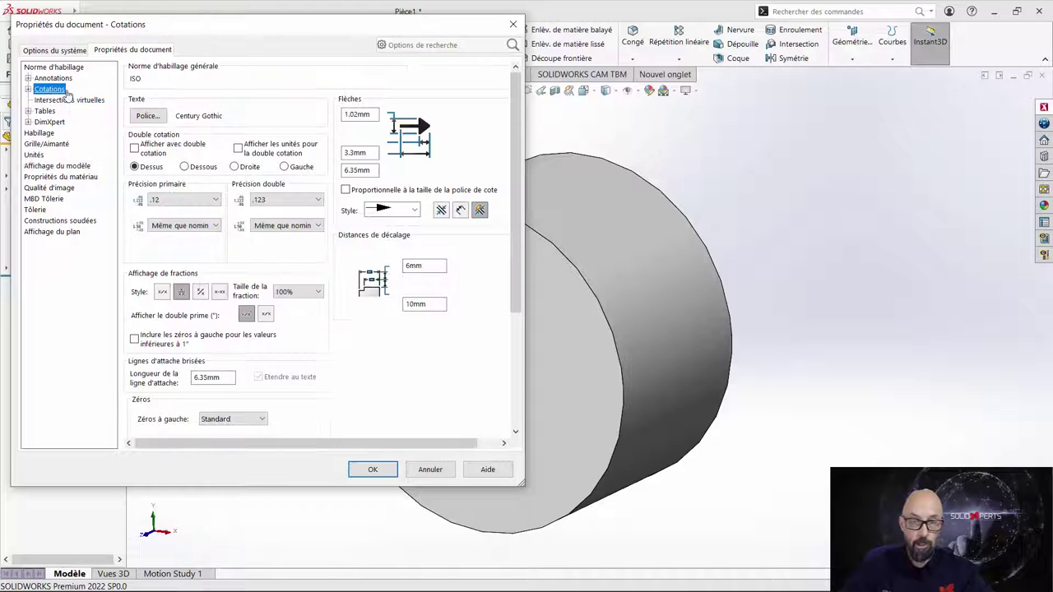
left_click(137, 149)
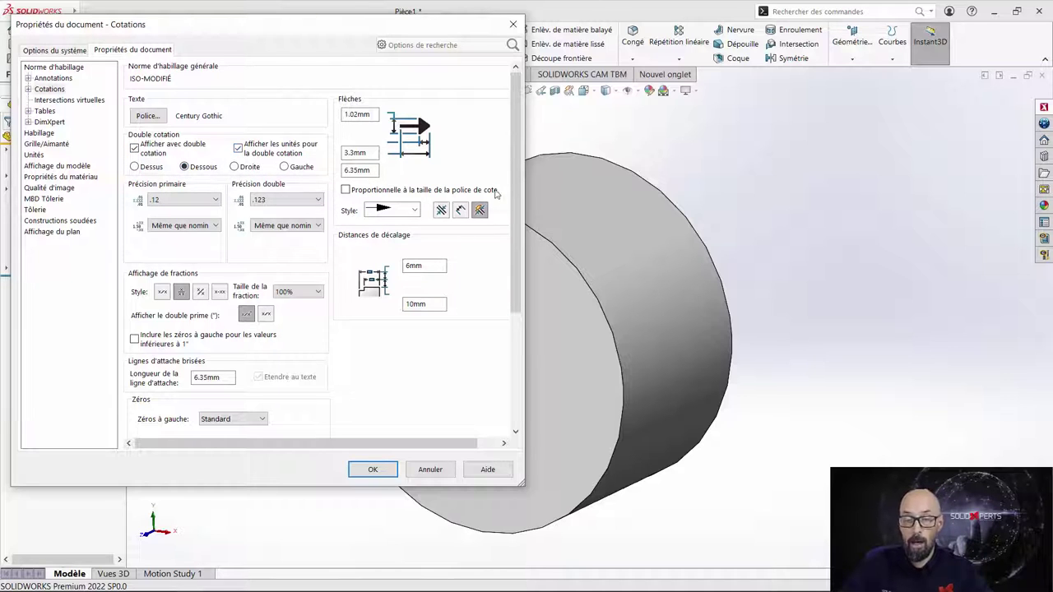
left_click_drag(514, 173, 516, 290)
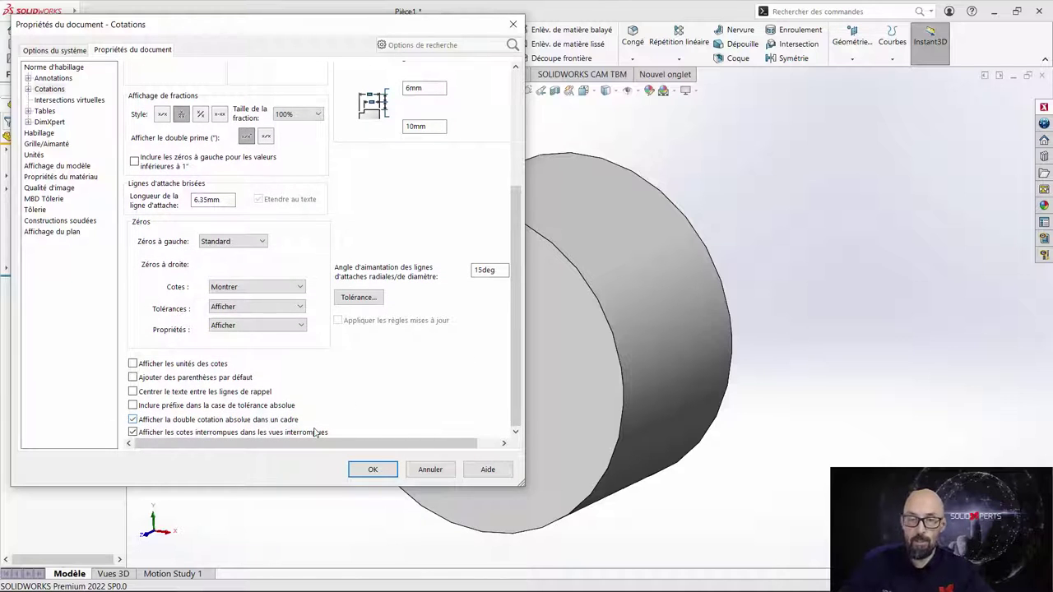
left_click(372, 470)
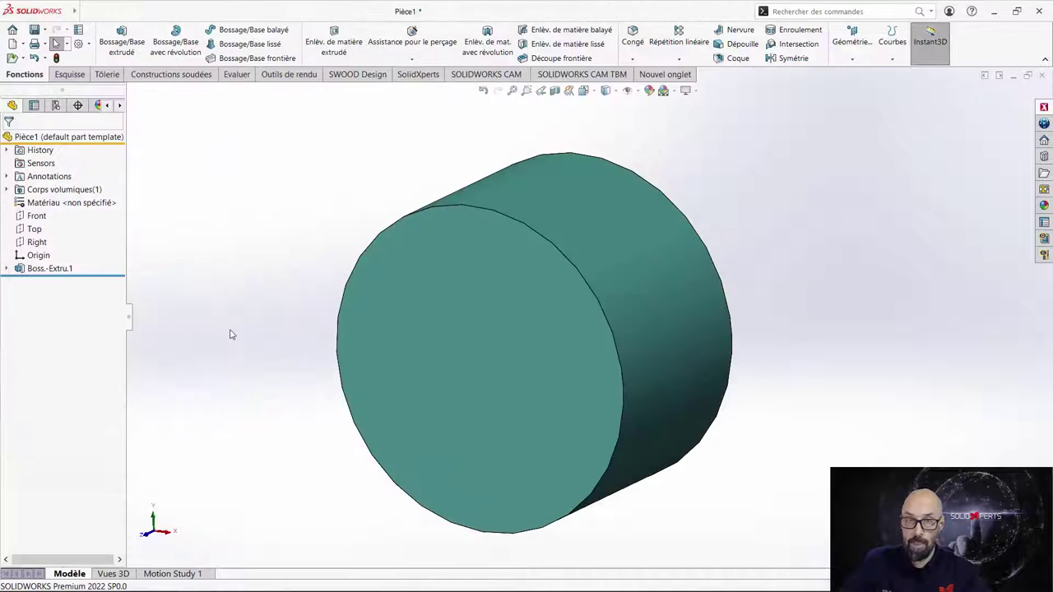
left_click(498, 277)
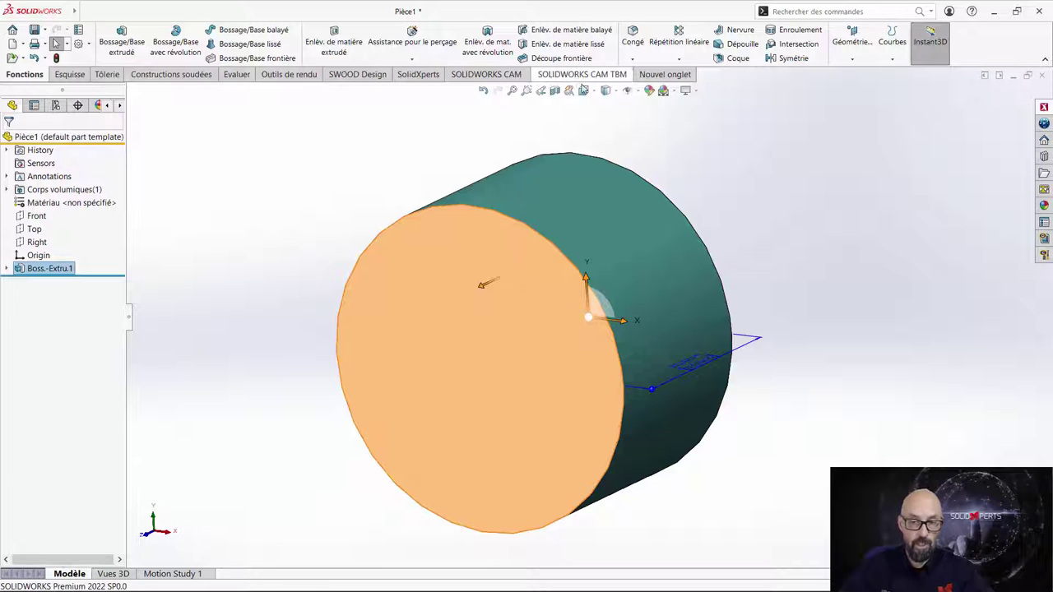
left_click(585, 92)
left_click(600, 123)
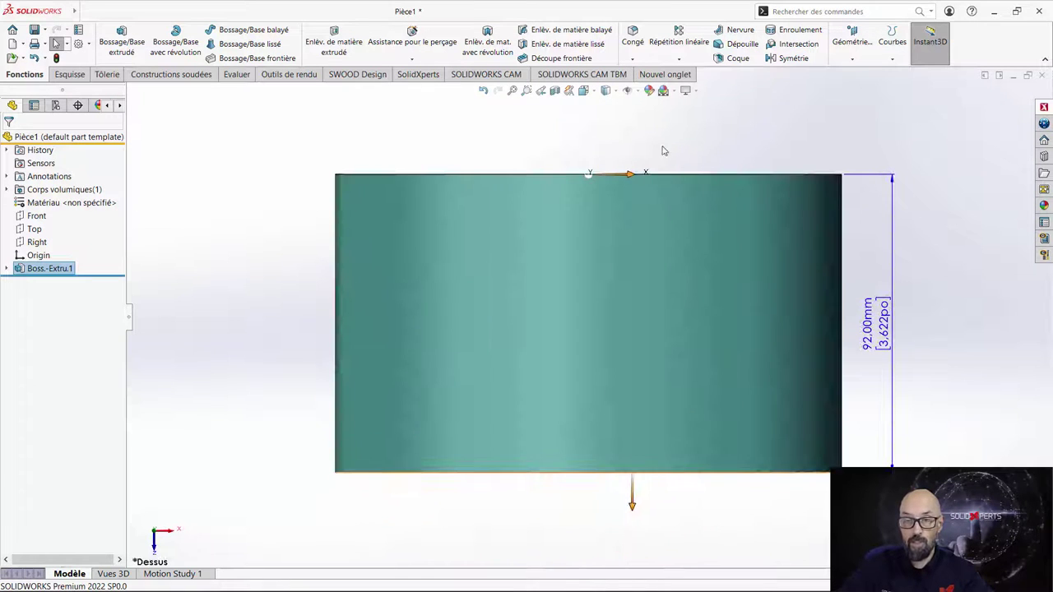
scroll(938, 332, "down", 3)
scroll(884, 329, "down", 3)
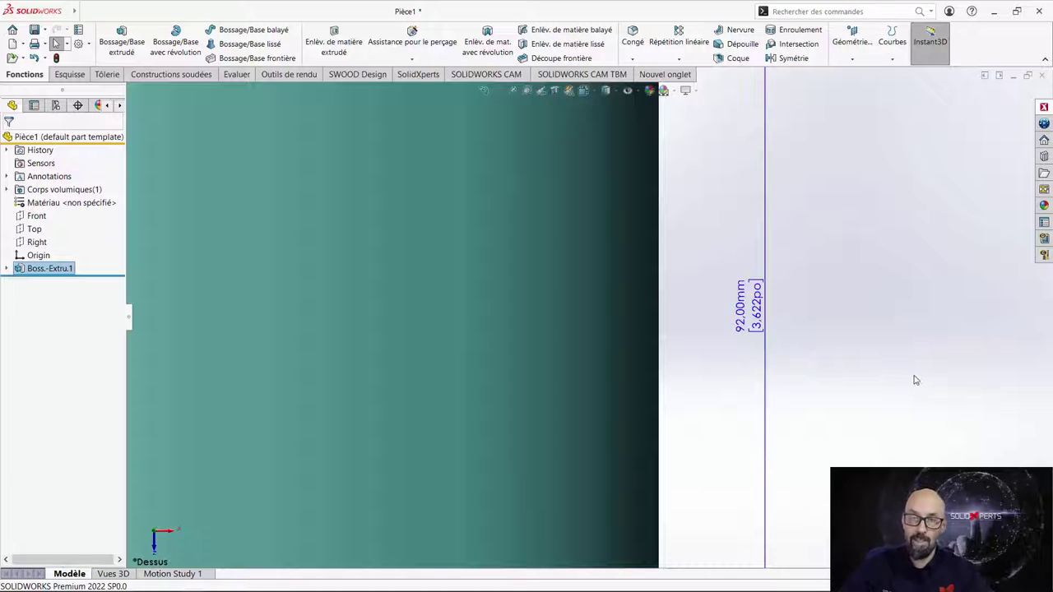
scroll(905, 370, "up", 2)
scroll(903, 365, "up", 2)
scroll(797, 348, "up", 2)
scroll(440, 329, "down", 3)
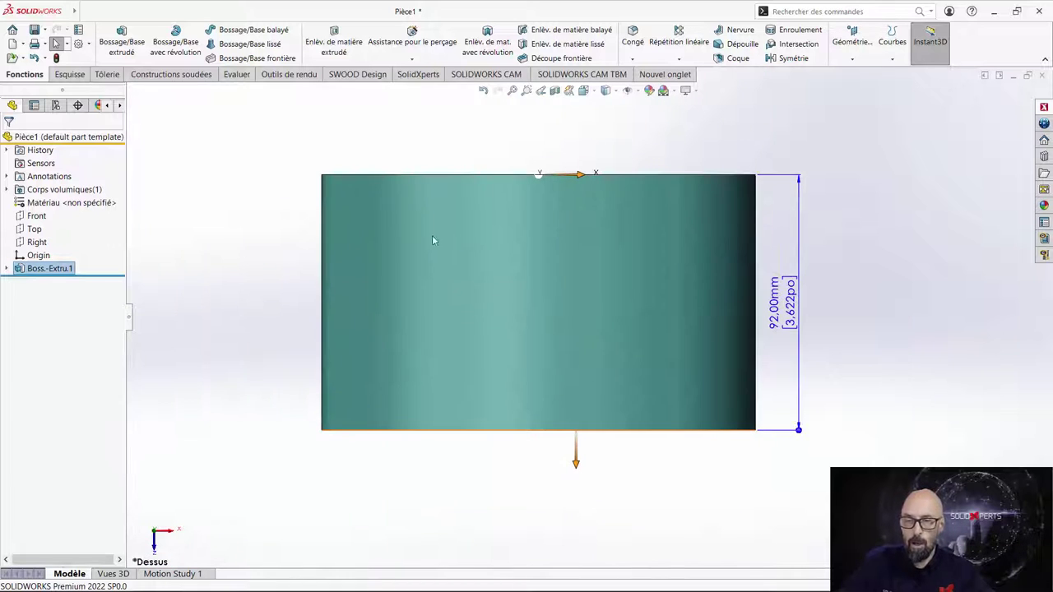
mouse_move(599, 383)
middle_mouse_down()
mouse_move(556, 258)
mouse_move(588, 217)
middle_mouse_up()
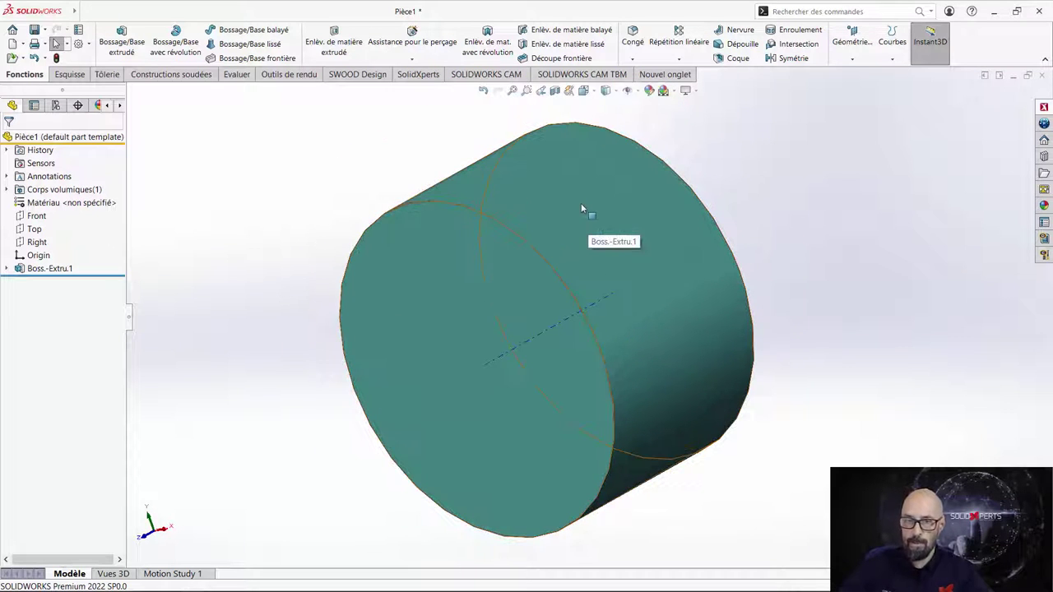
Open the Unités page under the document's Propriétés du document.
left_click(80, 44)
left_click(132, 51)
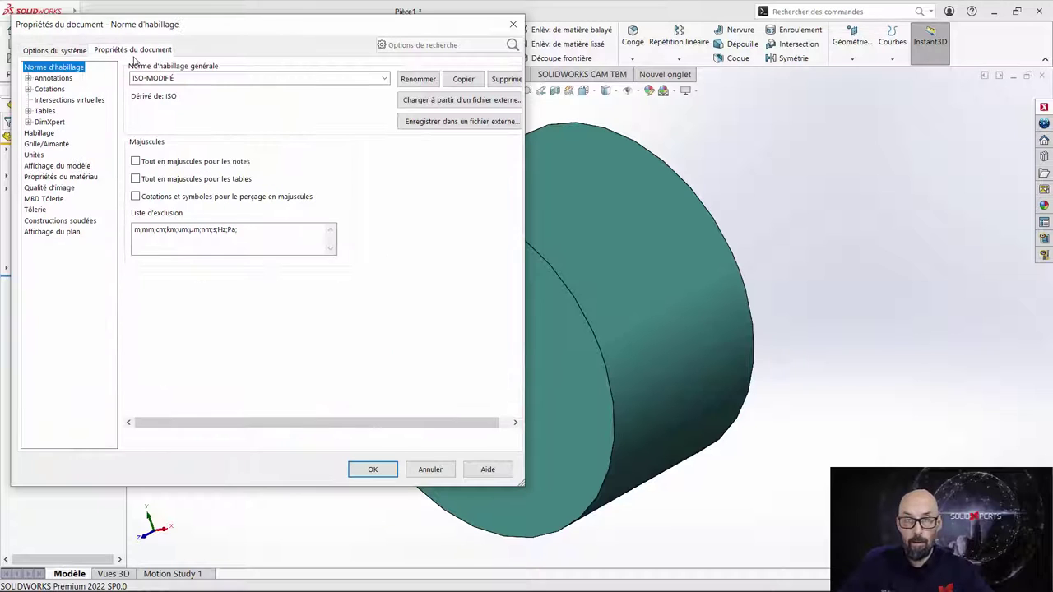
left_click(52, 78)
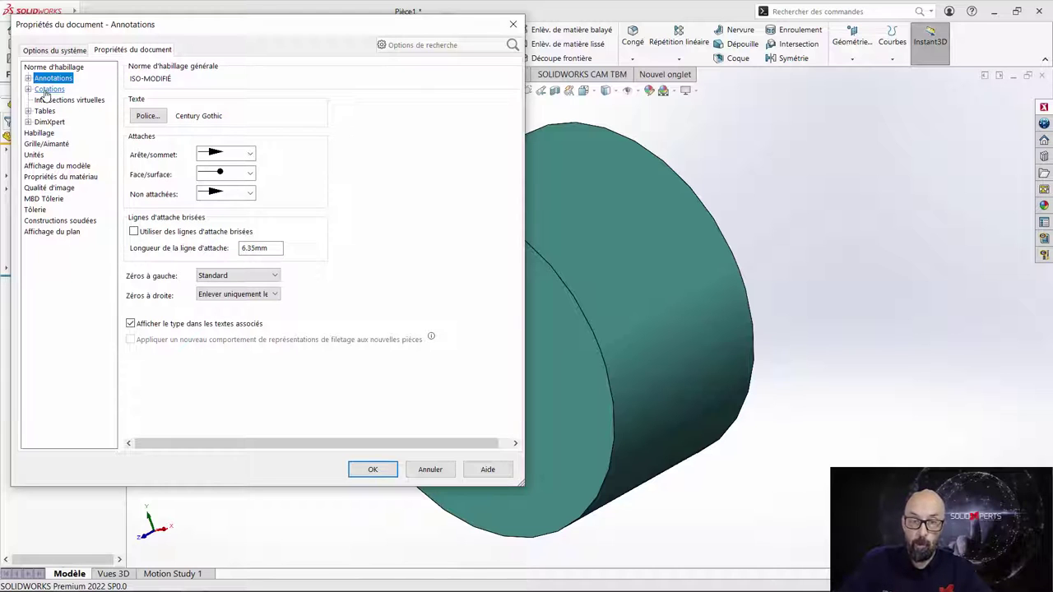
left_click(34, 155)
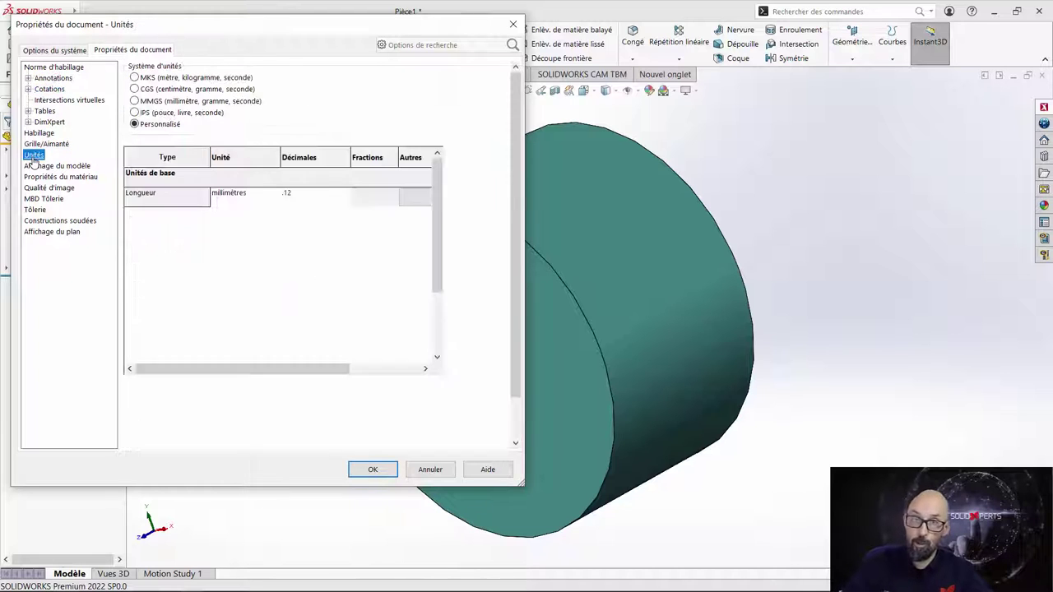
Set length decimals to .123 and dual-dimension length decimals to .1234, then apply.
left_click(311, 202)
left_click(345, 198)
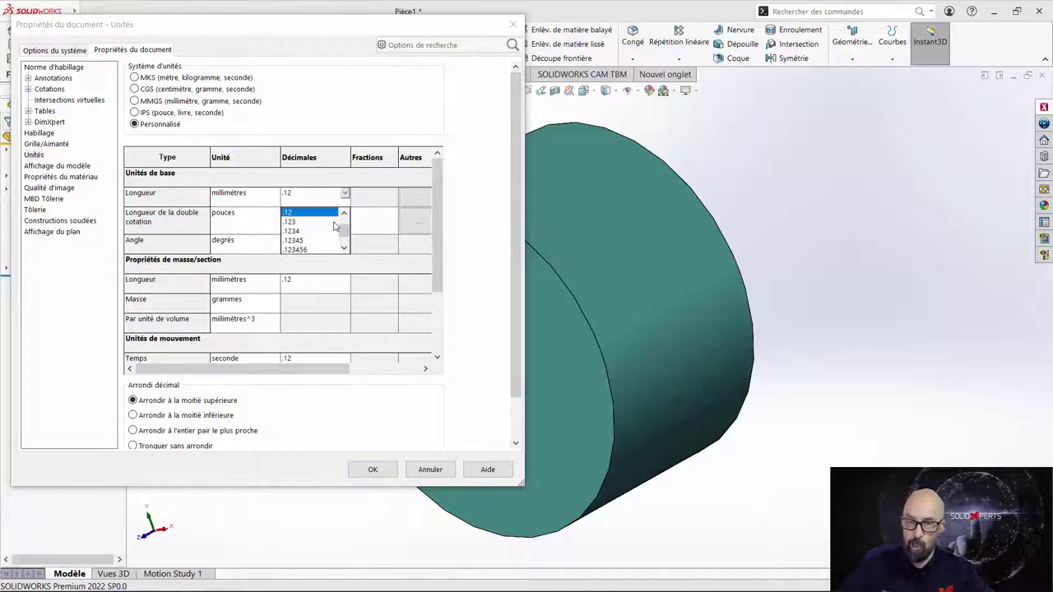
left_click(301, 222)
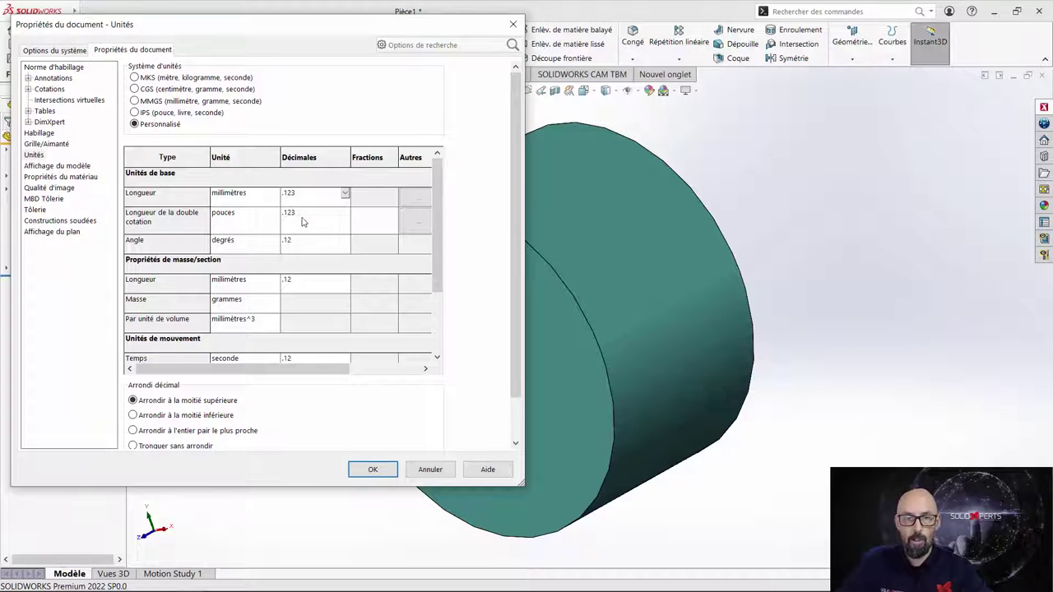
left_click(344, 212)
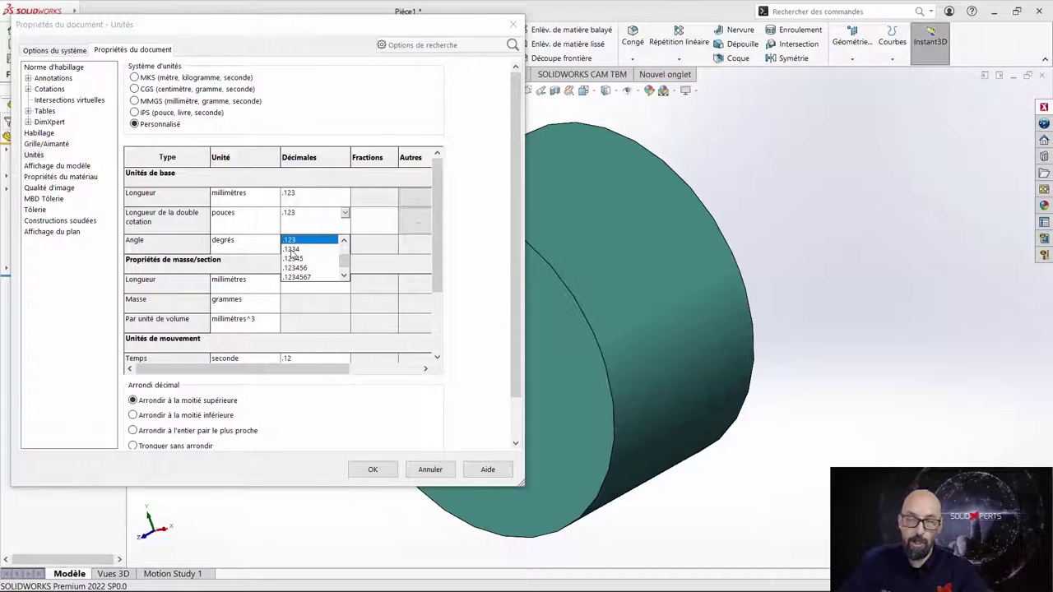
left_click(292, 251)
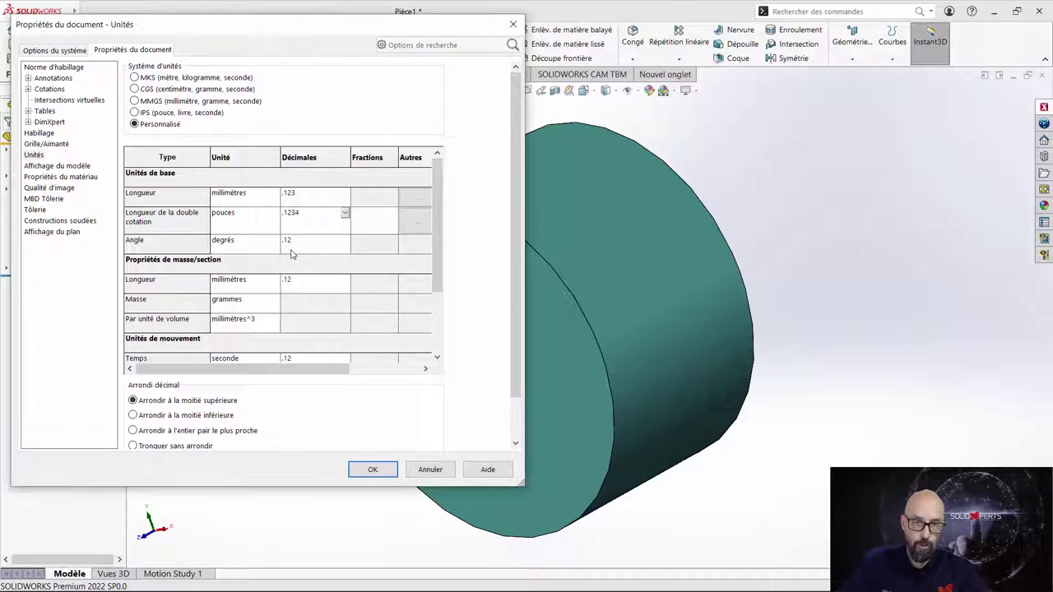
left_click(372, 469)
left_click(523, 341)
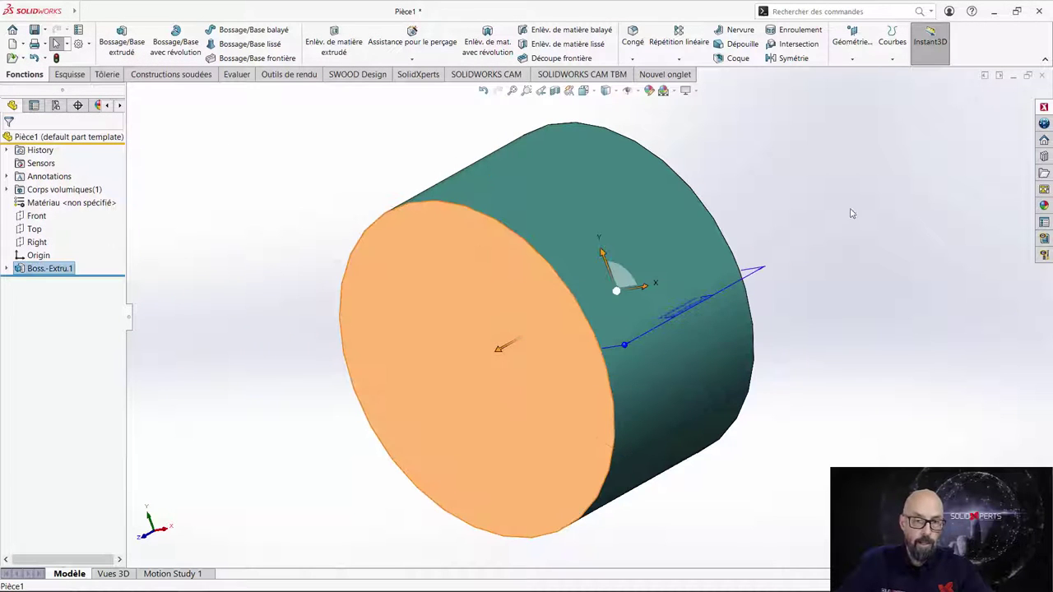
mouse_move(851, 214)
middle_mouse_down()
mouse_move(855, 232)
mouse_move(909, 250)
mouse_move(823, 216)
mouse_move(867, 317)
middle_mouse_up()
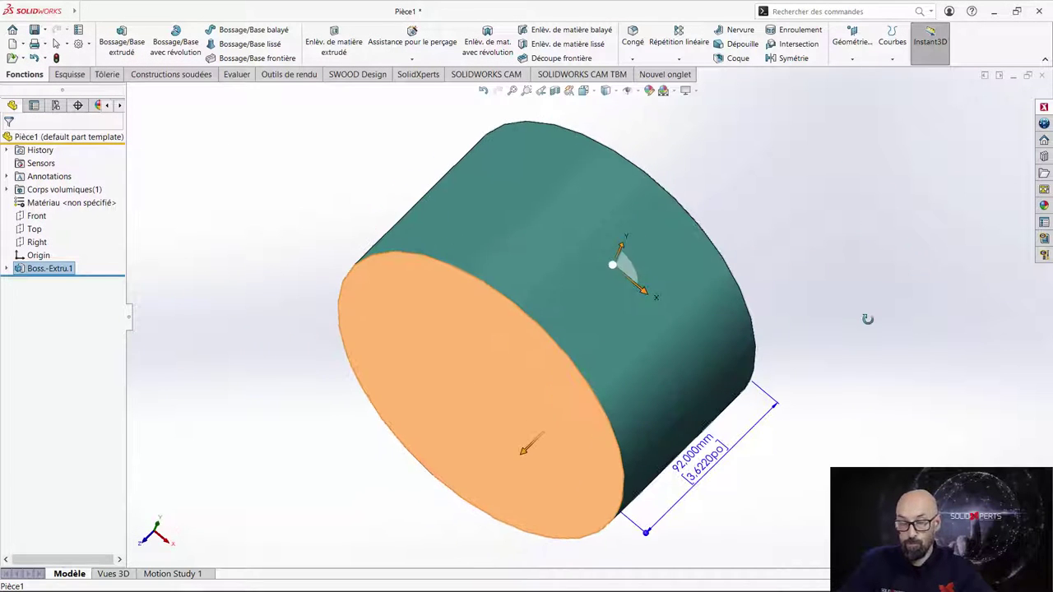
scroll(708, 451, "down", 3)
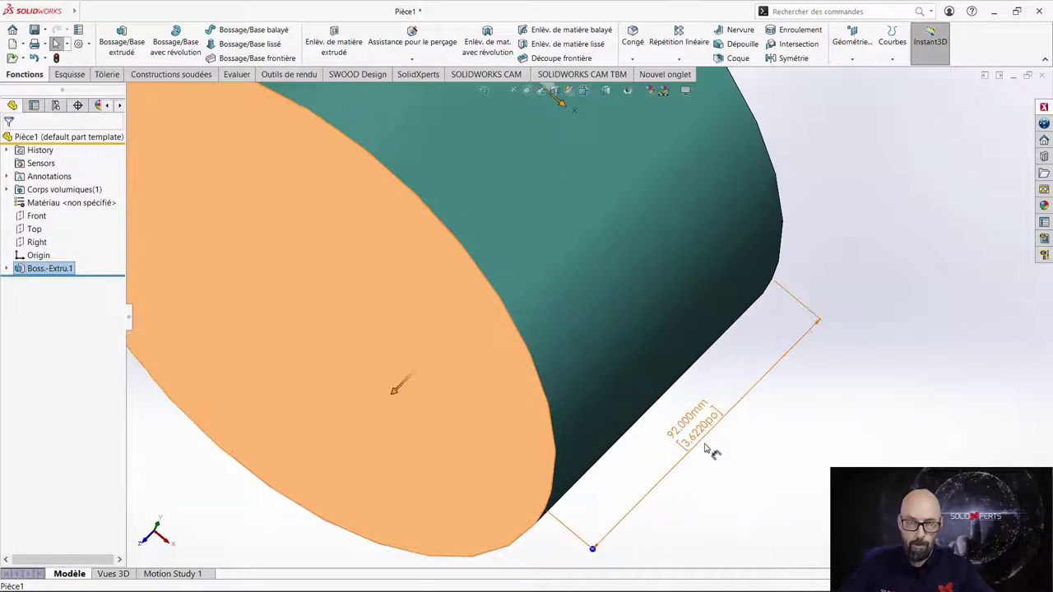
left_click(748, 413)
scroll(848, 404, "up", 5)
scroll(613, 177, "up", 3)
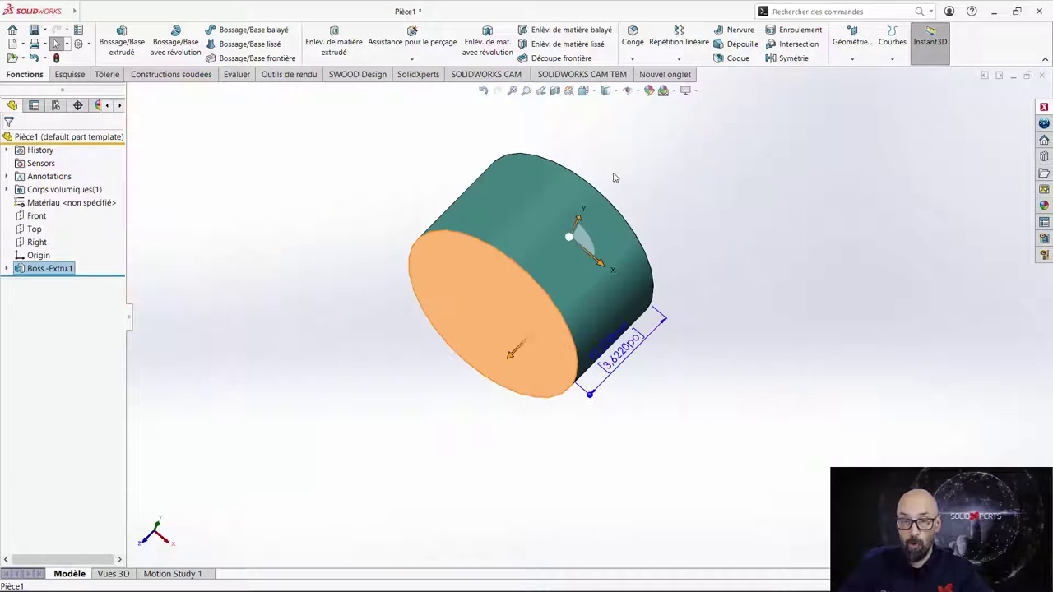
left_click(623, 180)
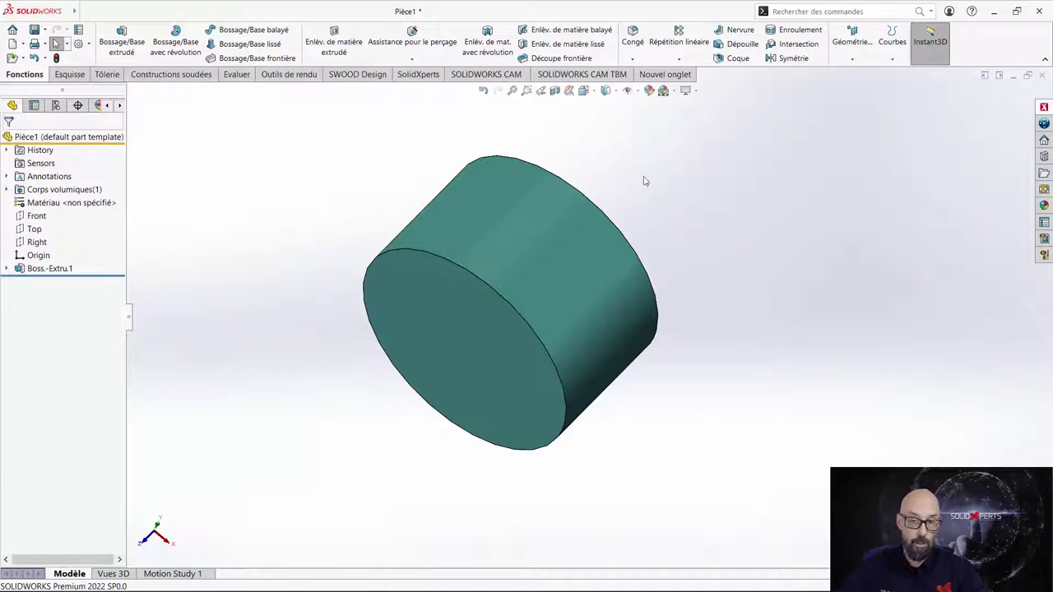
key("s")
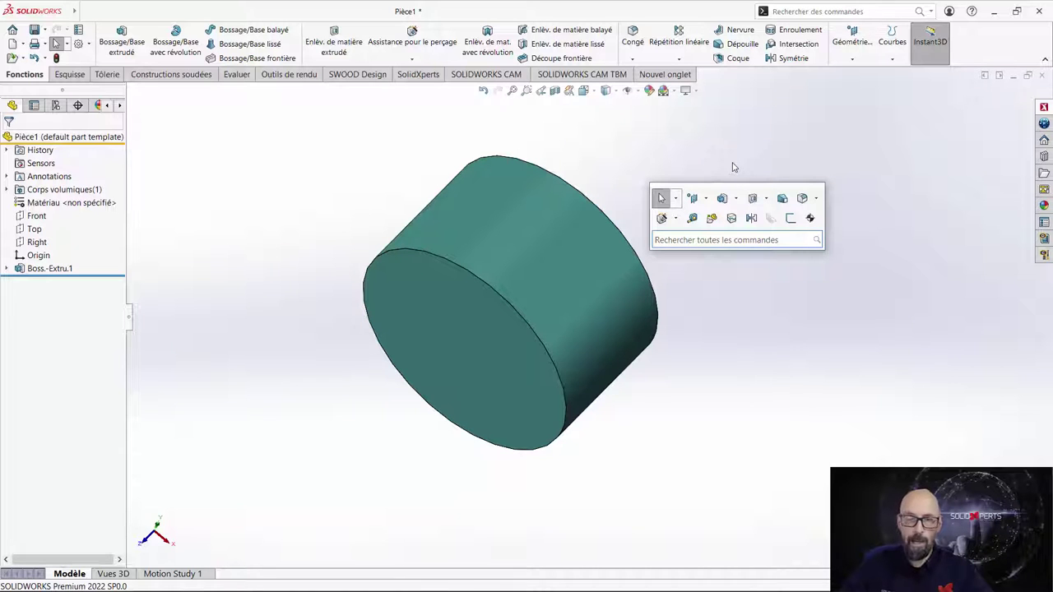
type("s")
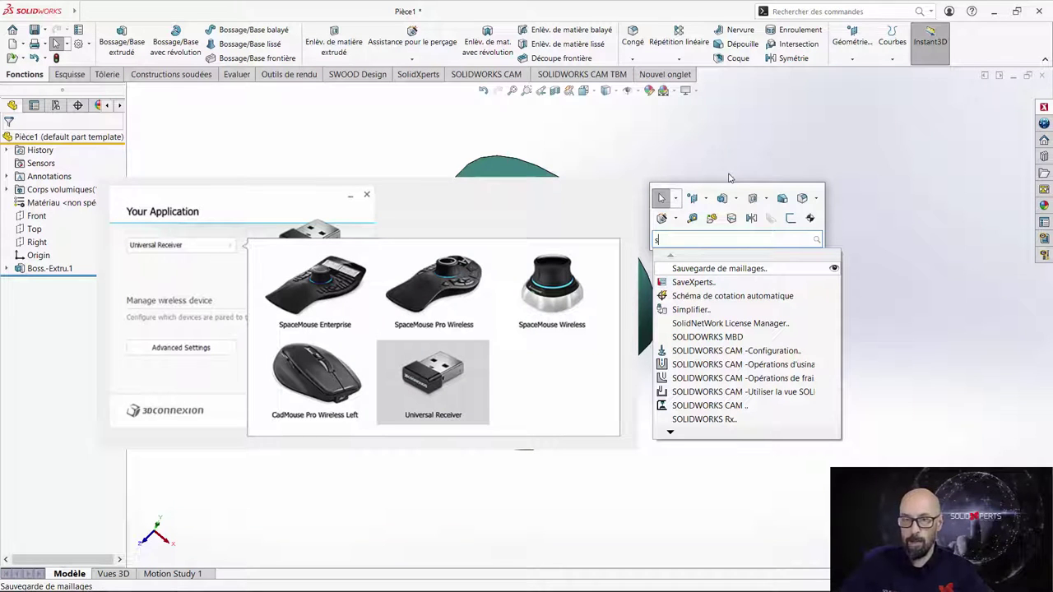
type("sss")
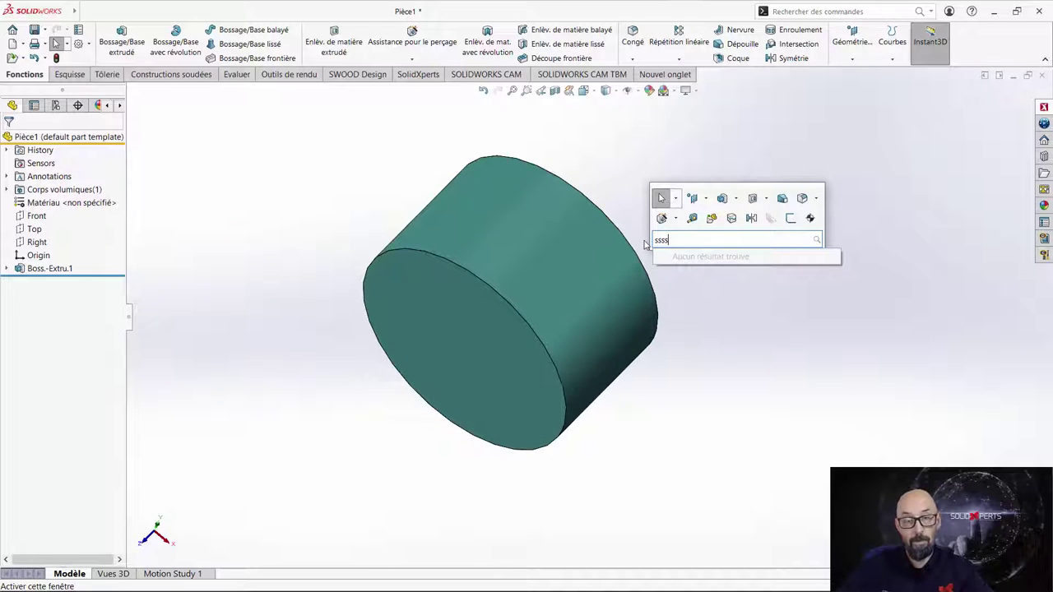
key("Escape")
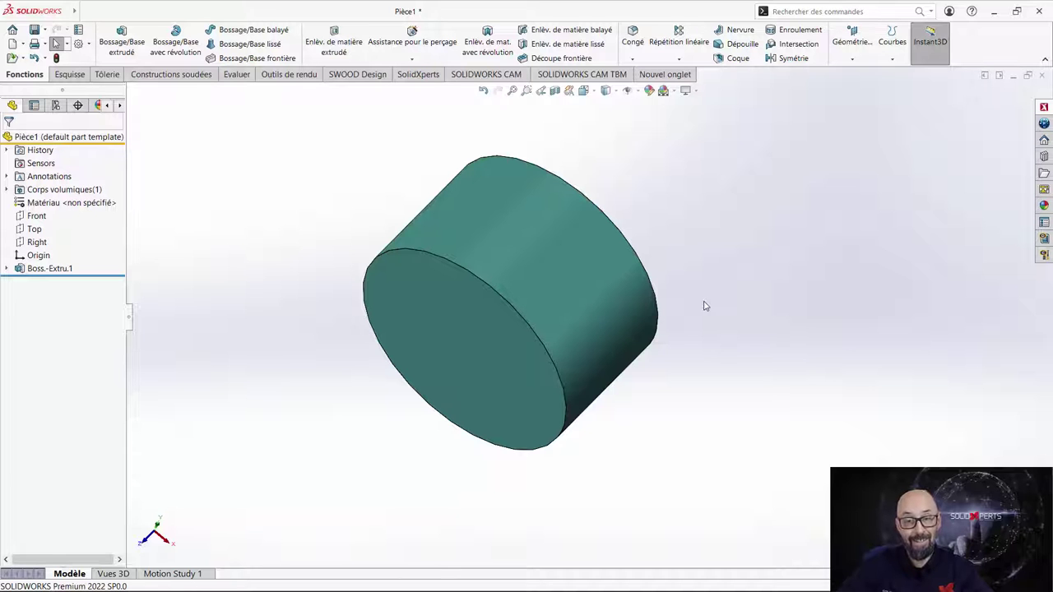